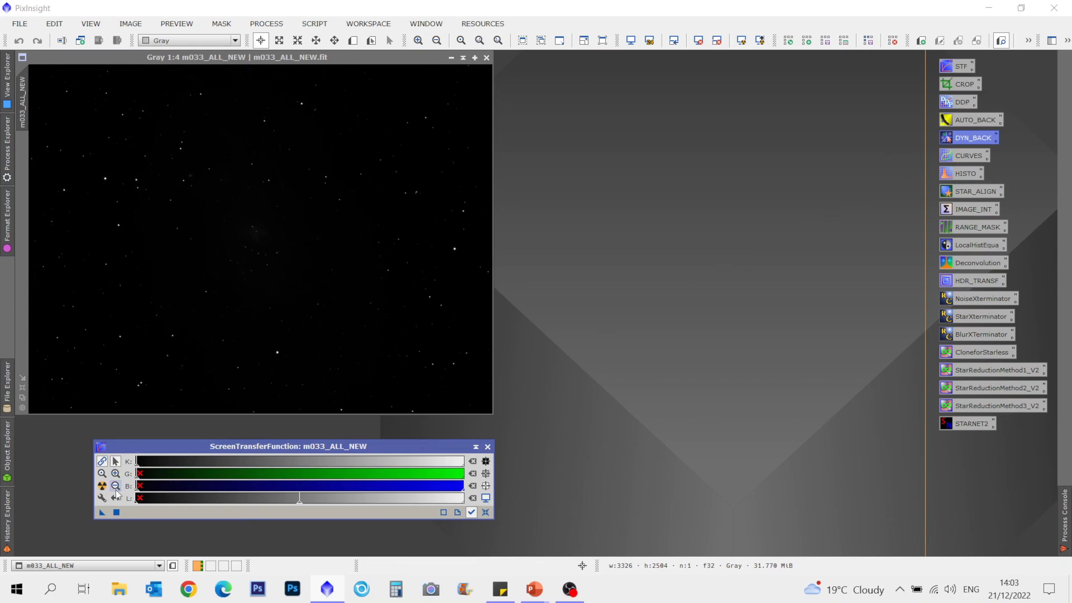
- View the m033_ALL_NEW image with an automatic screen stretch and reset the stretch
{"action": "left_click", "coordinate": [102, 486]}
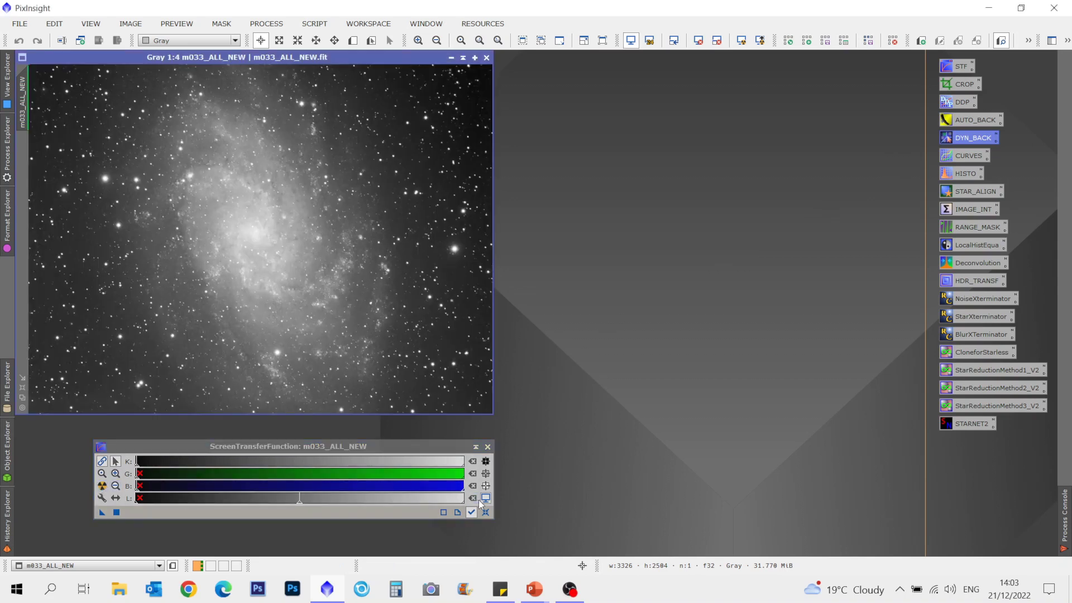
{"action": "left_click", "coordinate": [486, 512]}
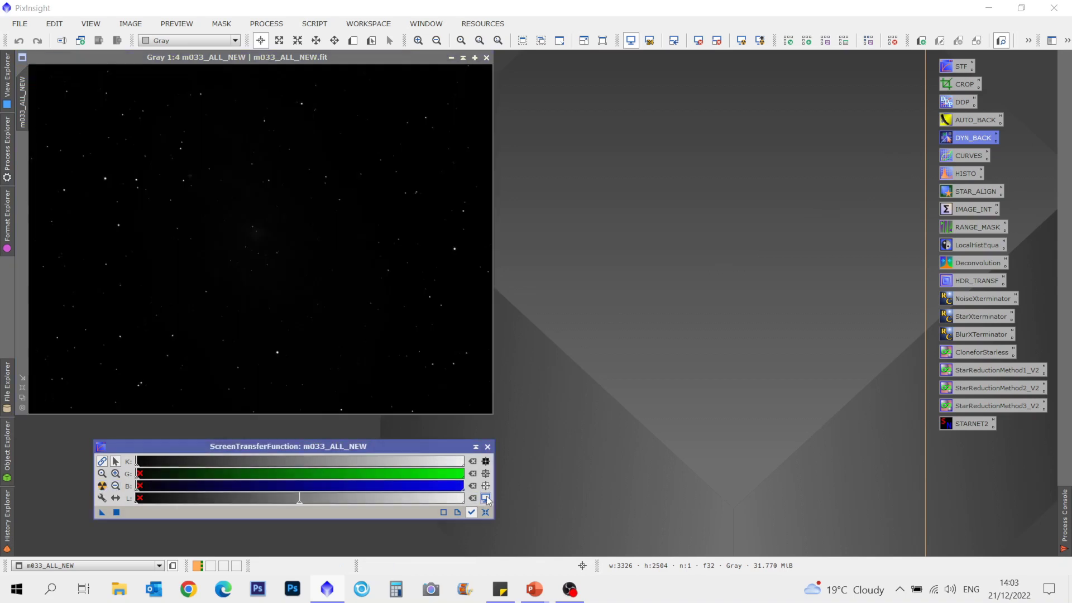
- Start DynamicBackgroundExtraction on the image with tolerance 1, shadows relaxation 6 and smoothing factor 1
{"action": "double_click", "coordinate": [965, 140]}
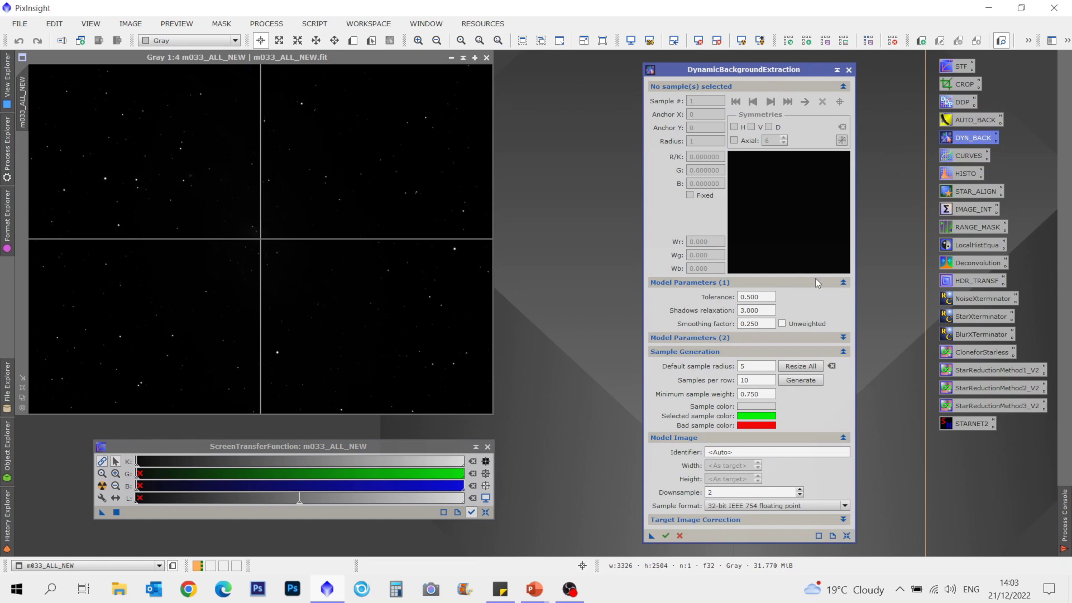
{"action": "double_click", "coordinate": [750, 299]}
{"action": "type", "text": "1"}
{"action": "left_click_drag", "start_coordinate": [759, 311], "coordinate": [730, 309]}
{"action": "type", "text": "6"}
{"action": "key", "text": "Tab"}
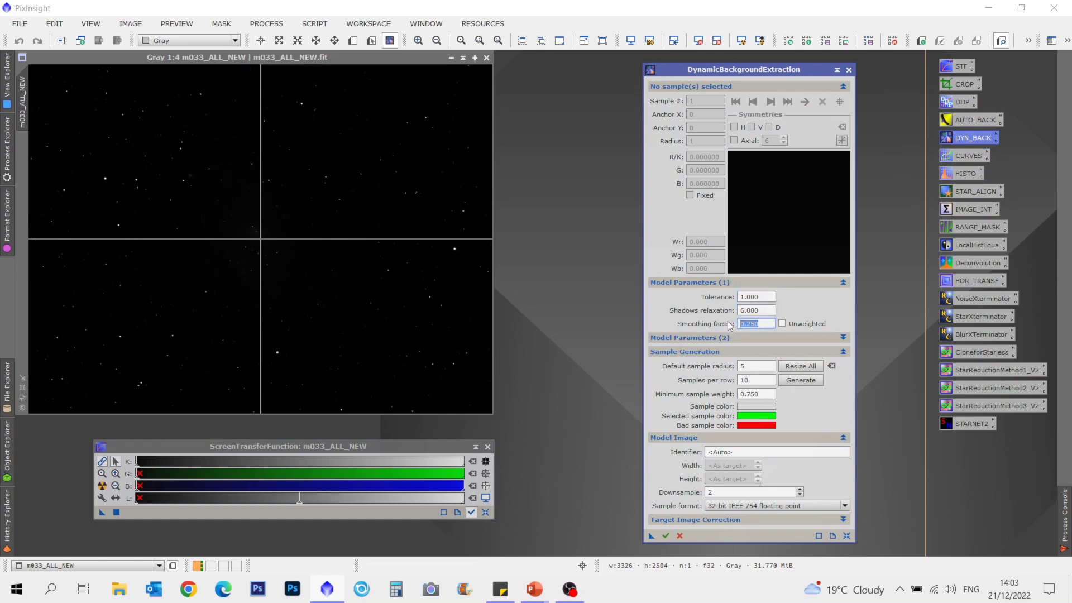
{"action": "type", "text": "1"}
{"action": "key", "text": "Tab"}
- Set the sample generation to a default radius of 20, 20 samples per row and a minimum sample weight of 0
{"action": "key", "text": "Tab"}
{"action": "type", "text": "20"}
{"action": "key", "text": "Tab"}
{"action": "type", "text": "20"}
{"action": "key", "text": "Tab"}
{"action": "type", "text": "0"}
- Set the target image correction to Subtraction, generate the background samples and execute the extraction
{"action": "left_click", "coordinate": [843, 437]}
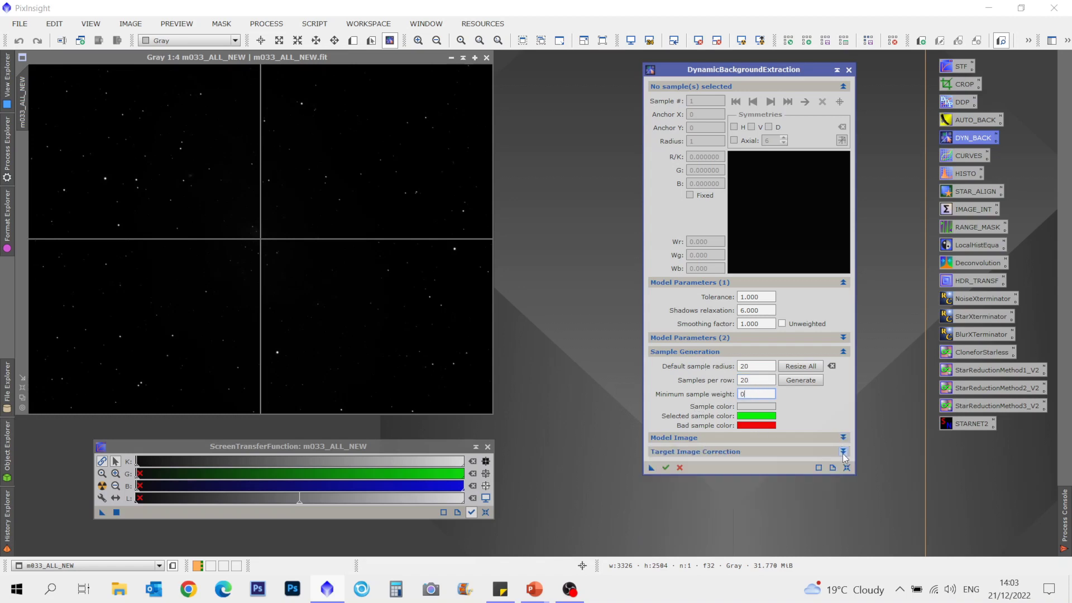
{"action": "left_click", "coordinate": [843, 451]}
{"action": "left_click", "coordinate": [816, 466]}
{"action": "left_click", "coordinate": [749, 486]}
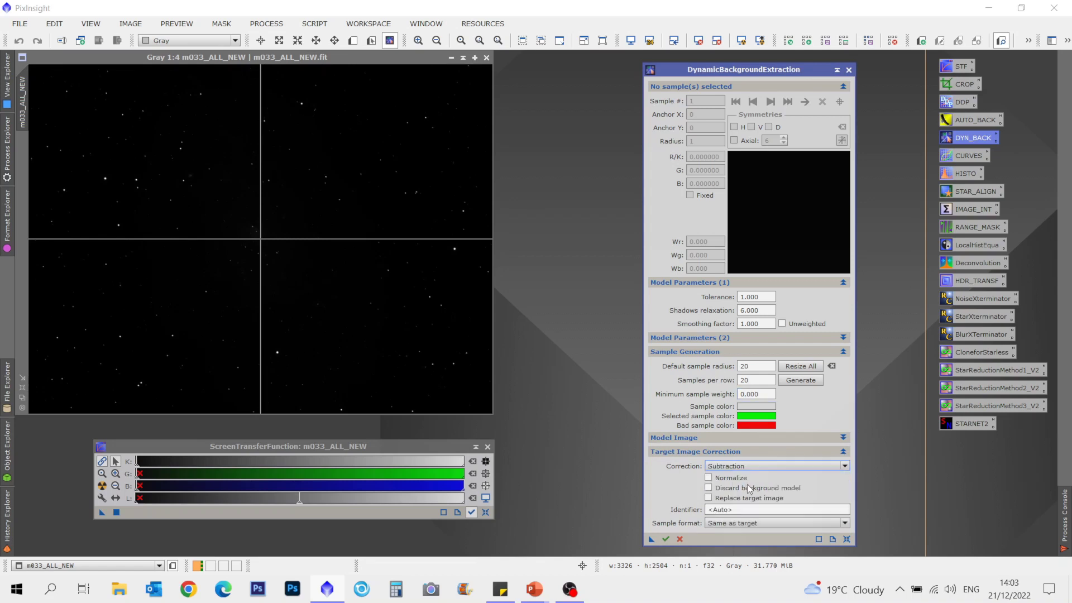
{"action": "left_click", "coordinate": [801, 380]}
{"action": "left_click", "coordinate": [665, 539]}
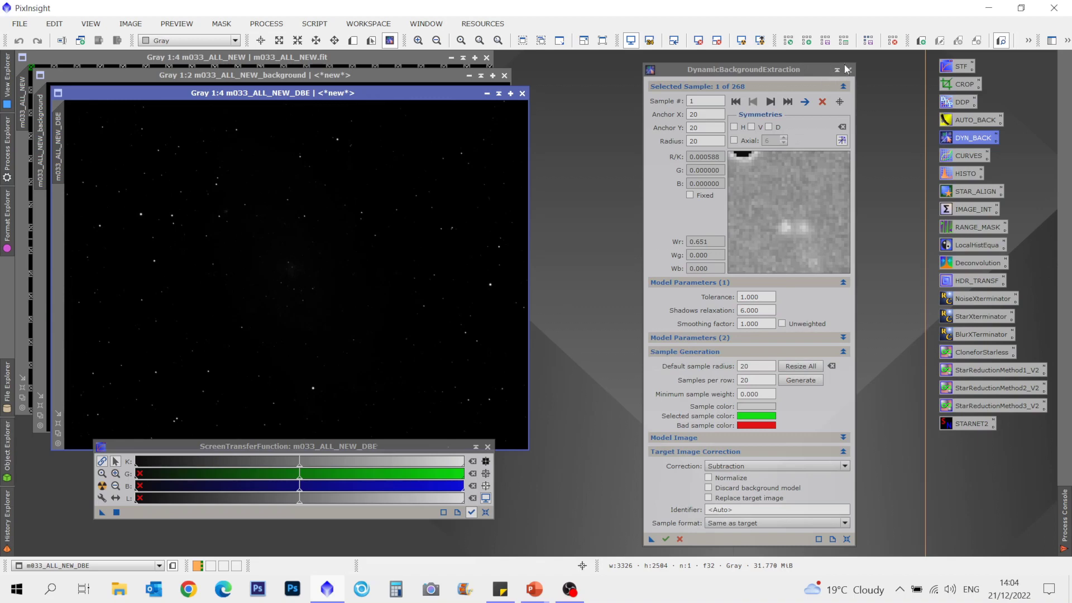
- Auto-stretch the display of the background-corrected image and raise the midtones balance to darken the view
{"action": "left_click", "coordinate": [102, 485]}
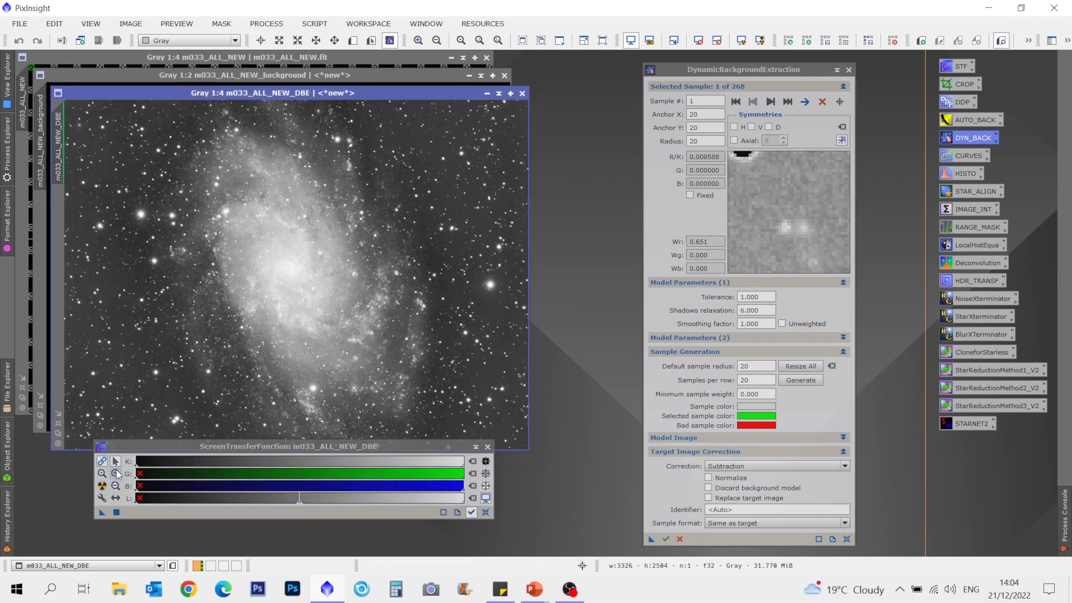
{"action": "left_click", "coordinate": [116, 473]}
{"action": "left_click", "coordinate": [146, 462]}
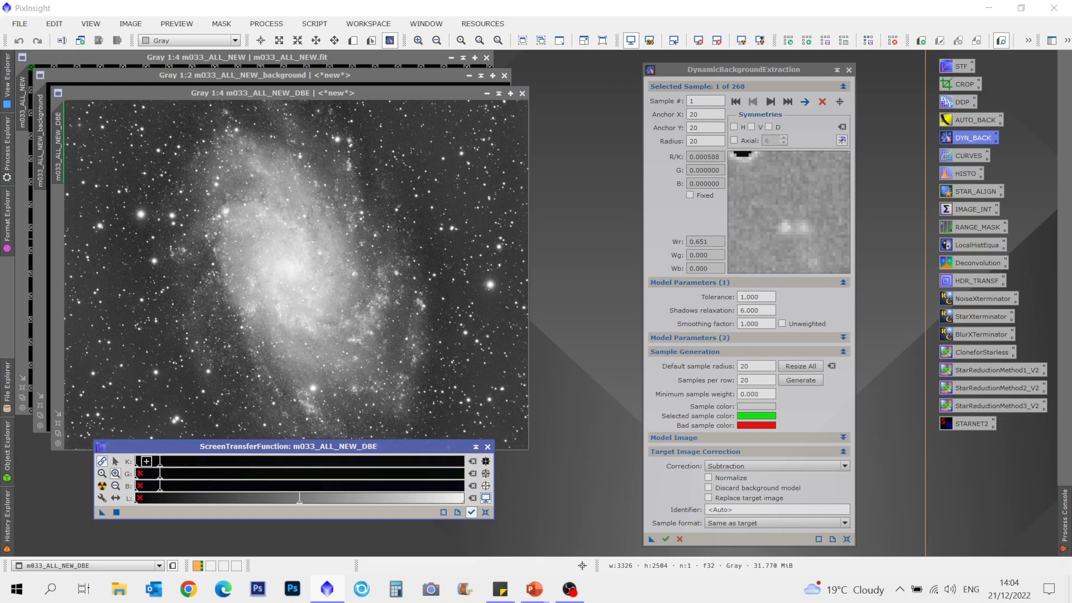
{"action": "left_click", "coordinate": [116, 461]}
{"action": "left_click_drag", "start_coordinate": [160, 472], "coordinate": [186, 472]}
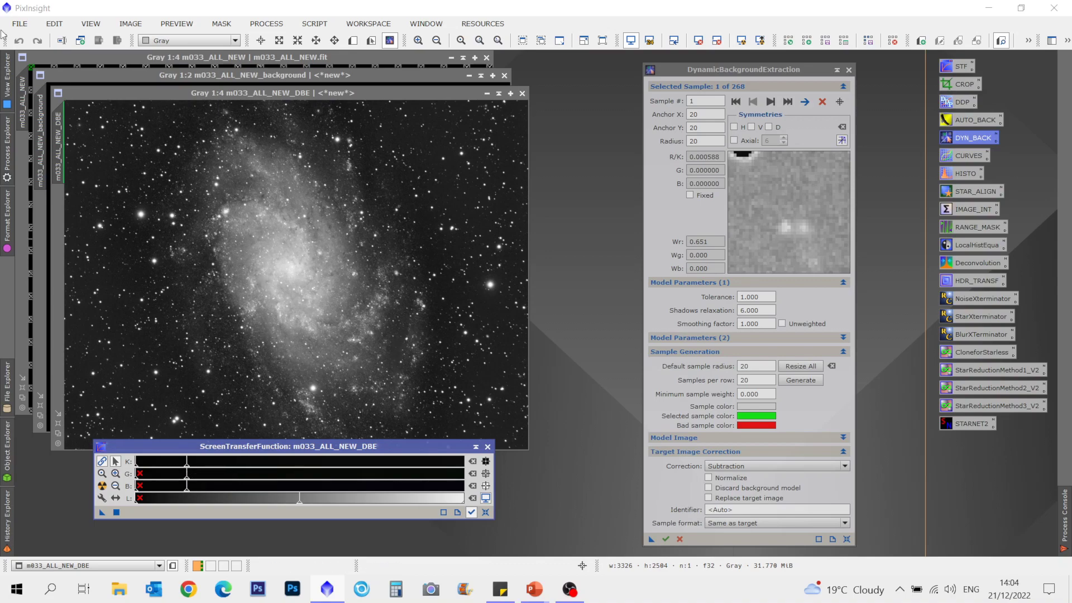
- Save the background-corrected image as m033_ALL_NEW_DBE.fit in 16-bit integer format, overwriting the existing file
{"action": "left_click", "coordinate": [28, 25]}
{"action": "left_click", "coordinate": [56, 134]}
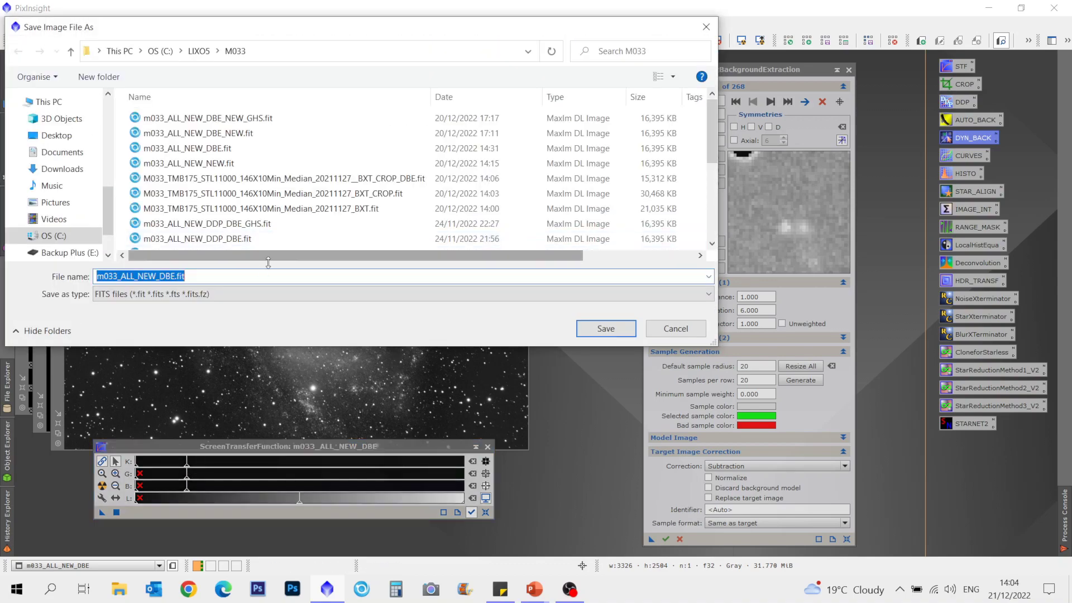
{"action": "left_click", "coordinate": [586, 330]}
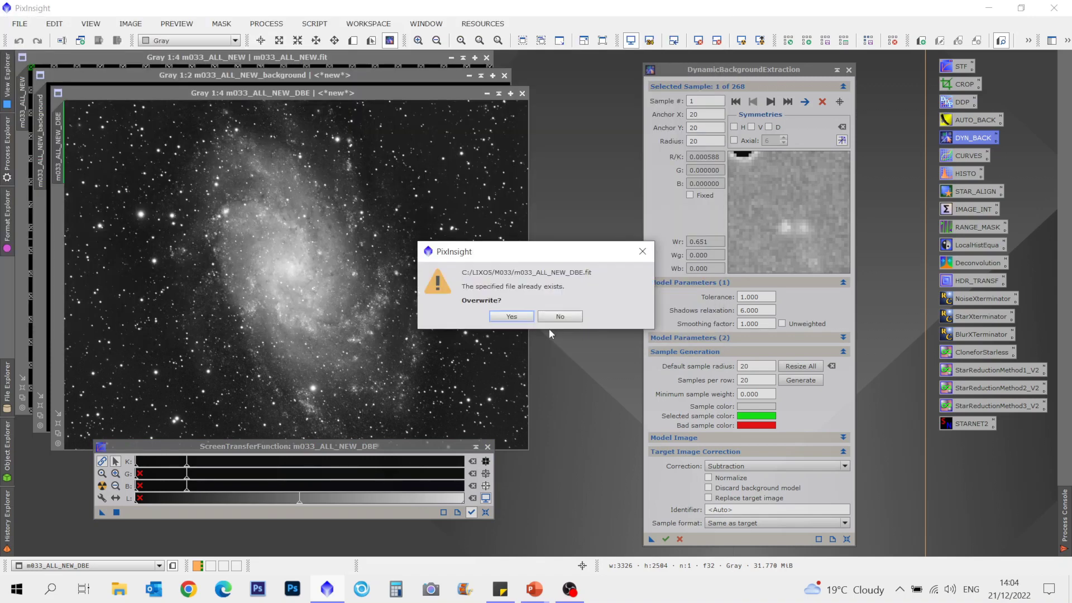
{"action": "left_click", "coordinate": [511, 317]}
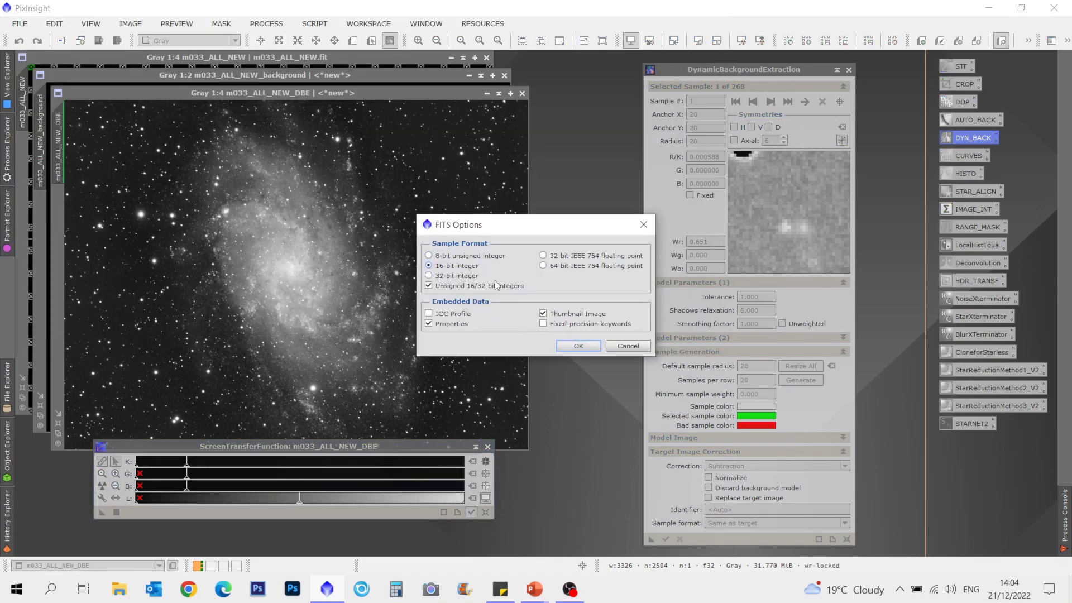
{"action": "left_click", "coordinate": [584, 345]}
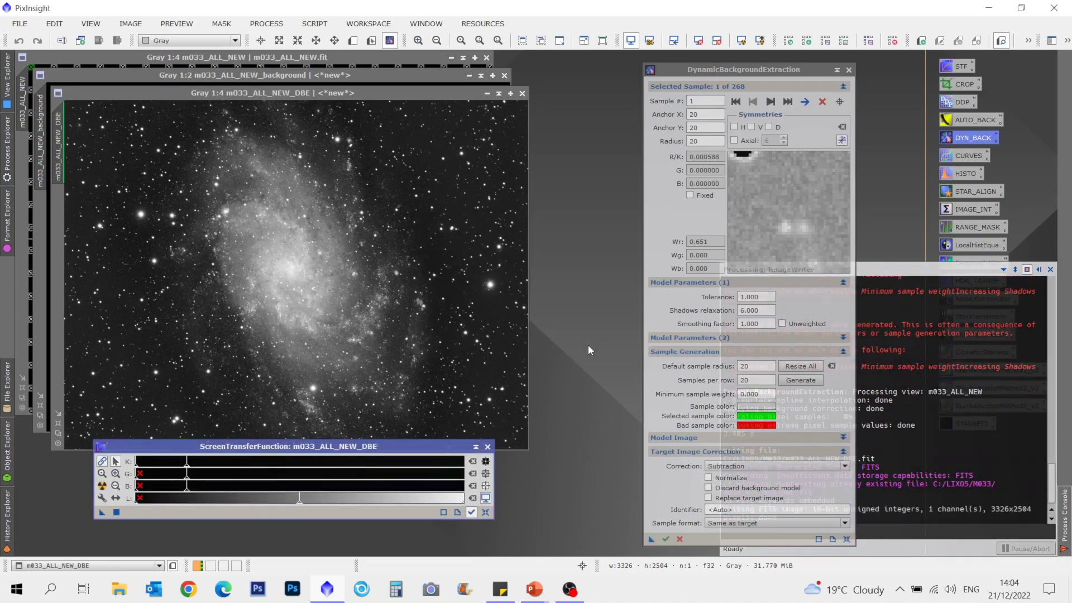
- Turn off the screen stretch and close the background model, the DynamicBackgroundExtraction session and the original image, keeping only the DBE result open
{"action": "left_click", "coordinate": [484, 498]}
{"action": "left_click", "coordinate": [505, 76]}
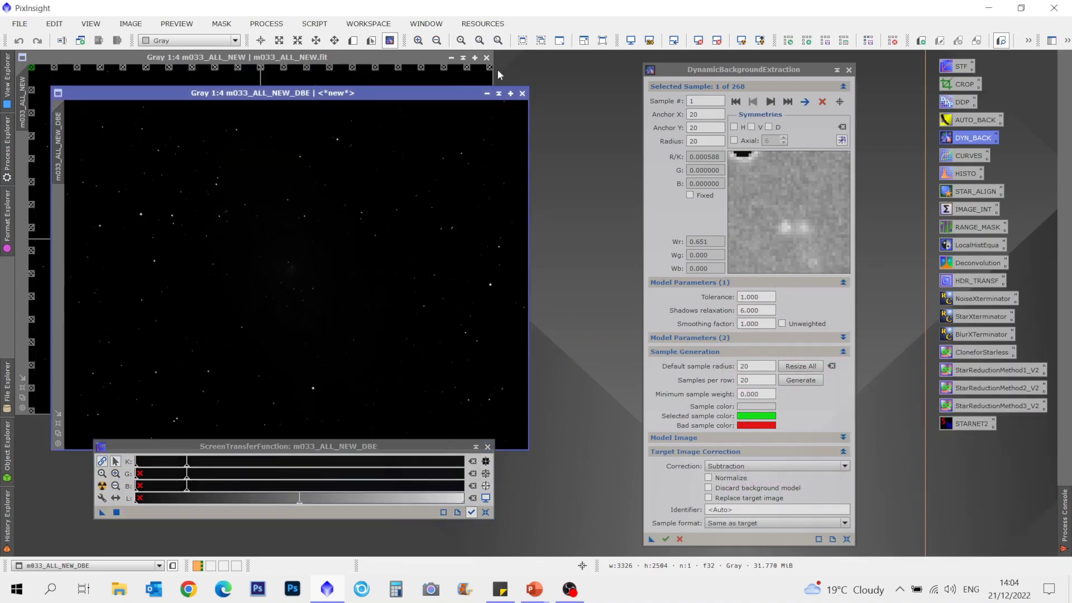
{"action": "left_click", "coordinate": [486, 58]}
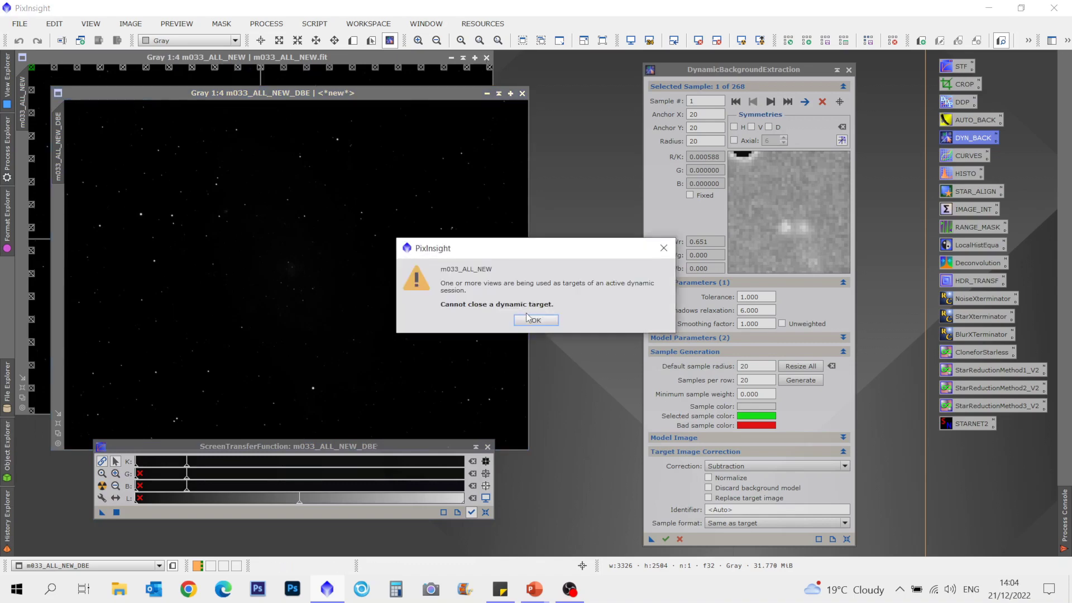
{"action": "left_click", "coordinate": [535, 321]}
{"action": "left_click", "coordinate": [849, 70]}
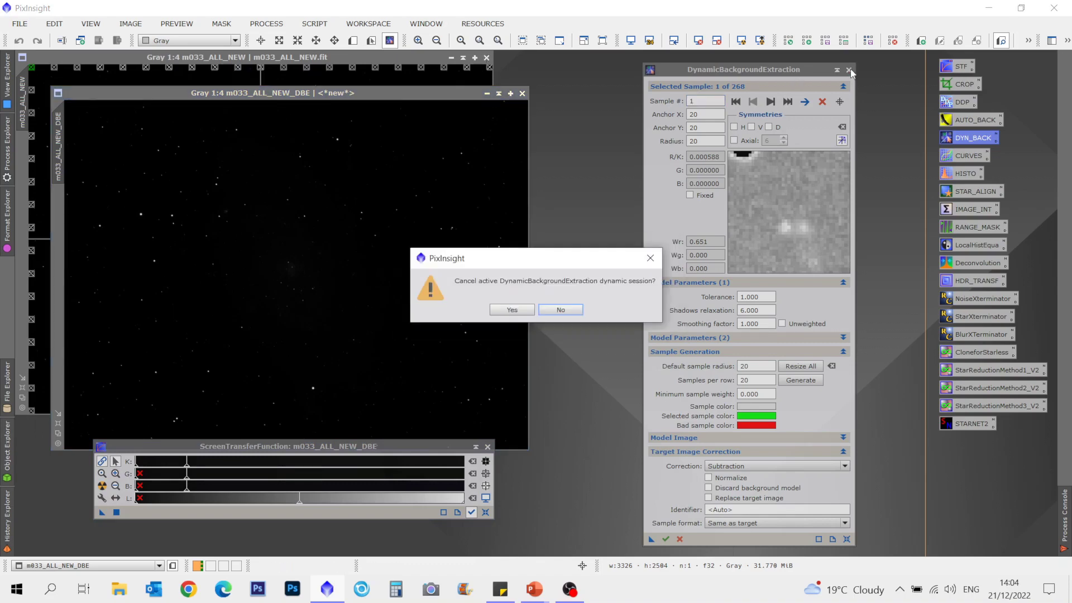
{"action": "left_click", "coordinate": [514, 310]}
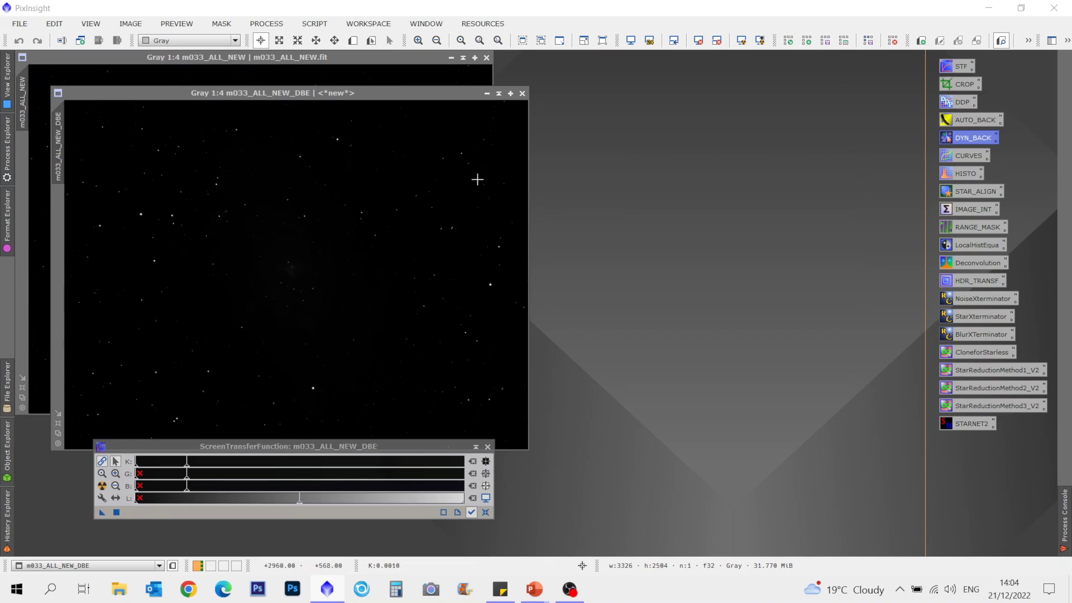
{"action": "left_click", "coordinate": [486, 58]}
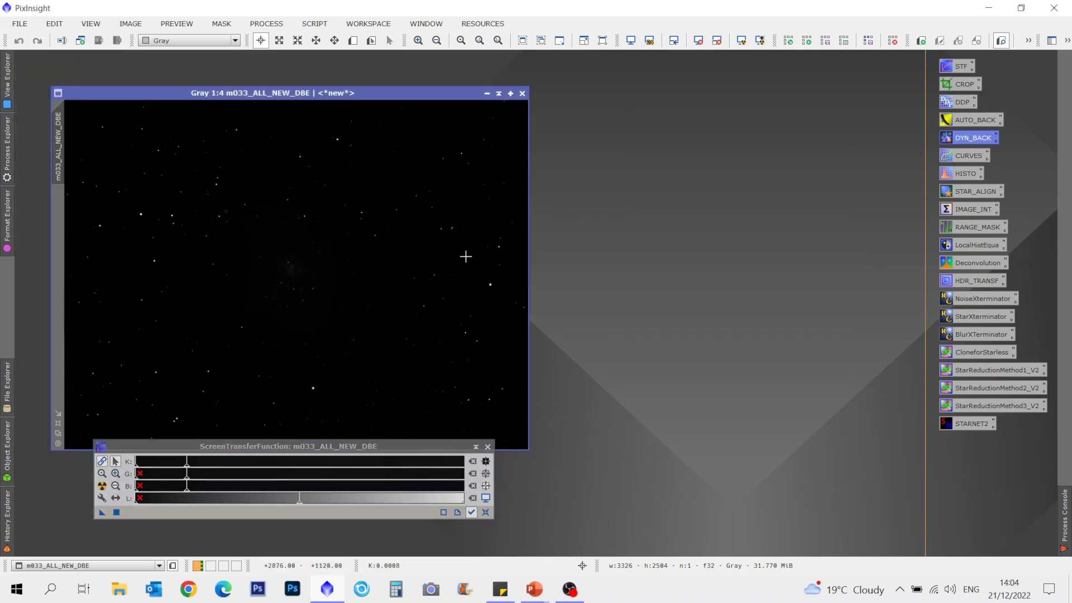
{"action": "left_click_drag", "start_coordinate": [196, 93], "coordinate": [172, 71]}
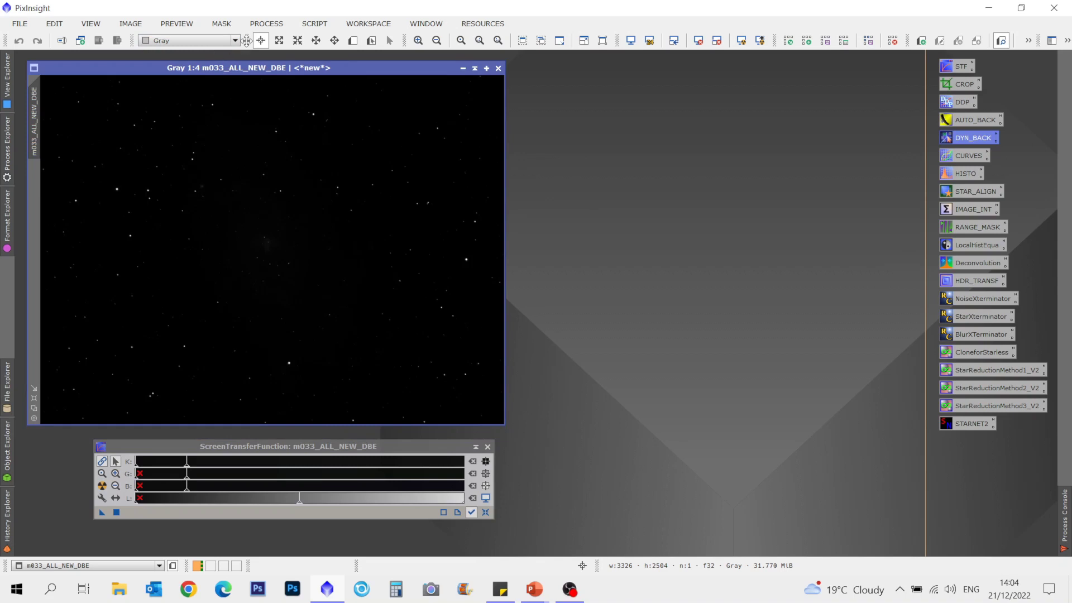
- Stretch the DBE image with GeneralizedHyperbolicStretch, using stretch factor 6.370 and local intensity 2.950 judged in the real-time preview
{"action": "left_click", "coordinate": [276, 24]}
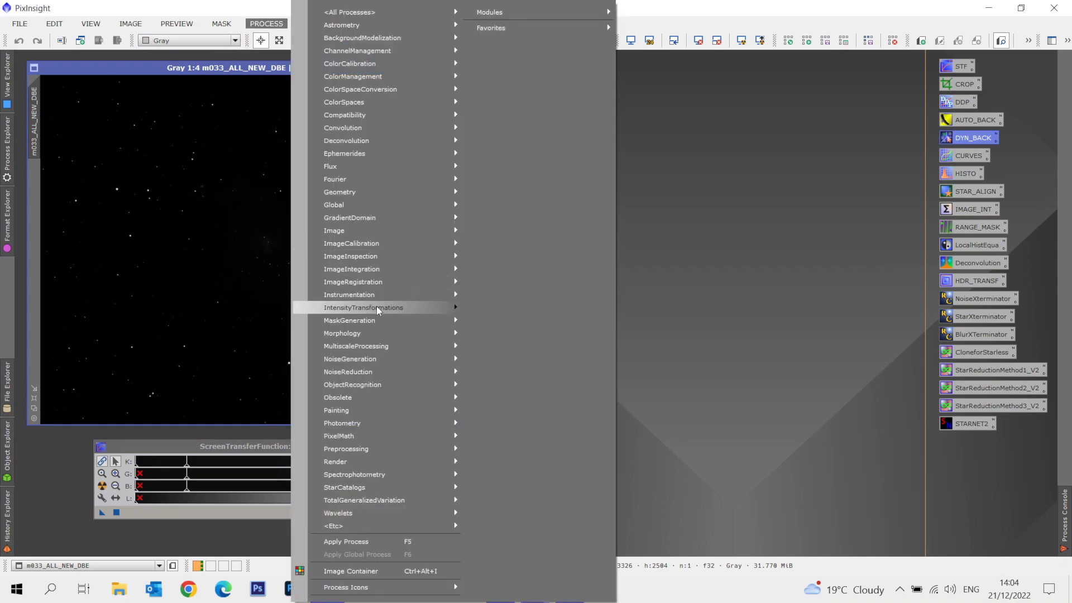
{"action": "mouse_move", "coordinate": [376, 308]}
{"action": "left_click", "coordinate": [509, 411]}
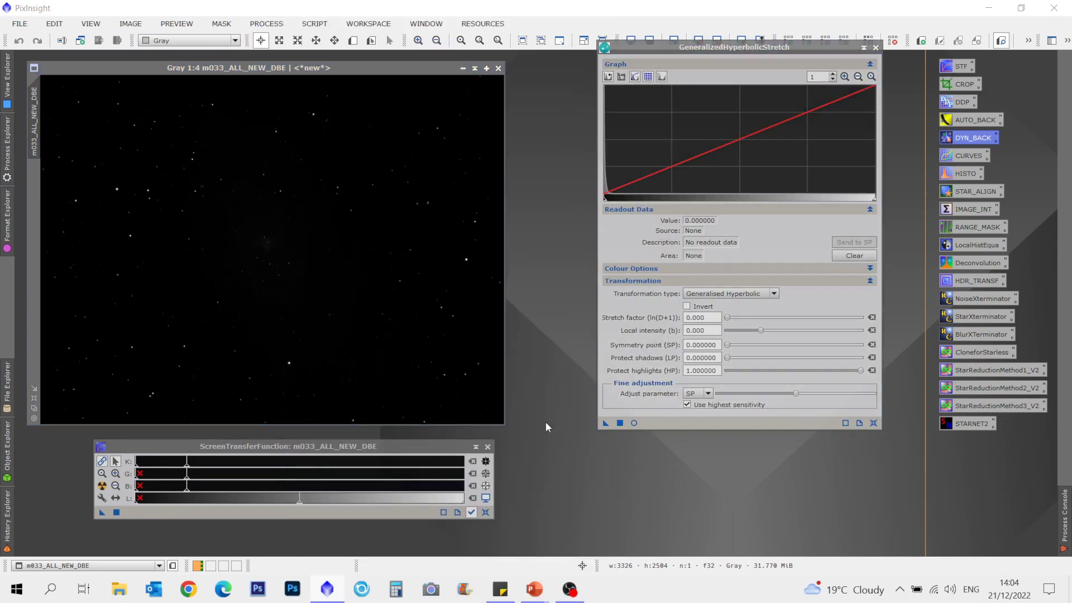
{"action": "left_click", "coordinate": [634, 423]}
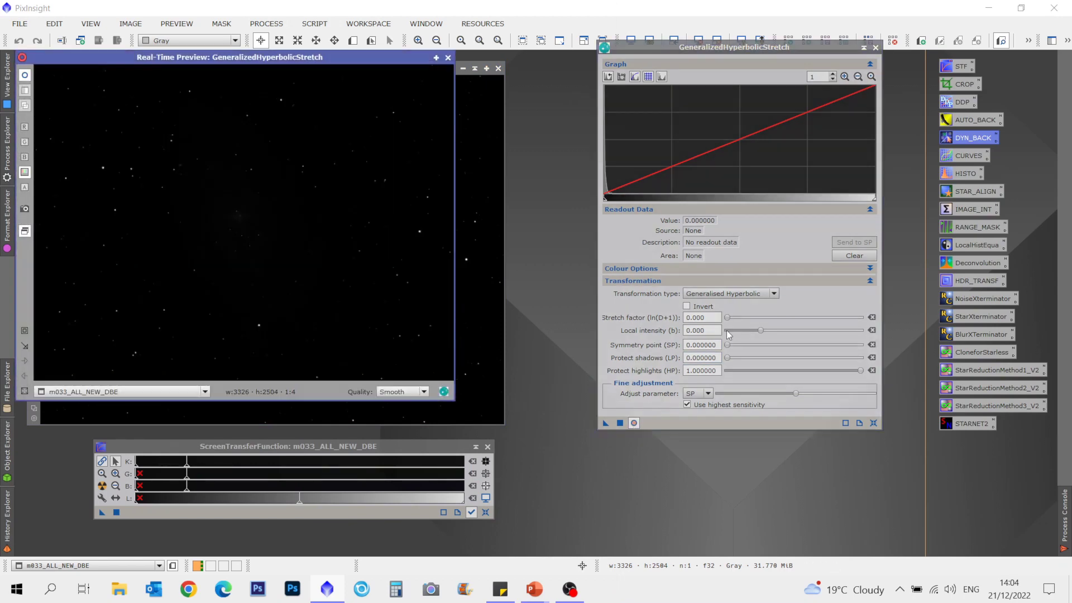
{"action": "left_click_drag", "start_coordinate": [728, 317], "coordinate": [771, 319]}
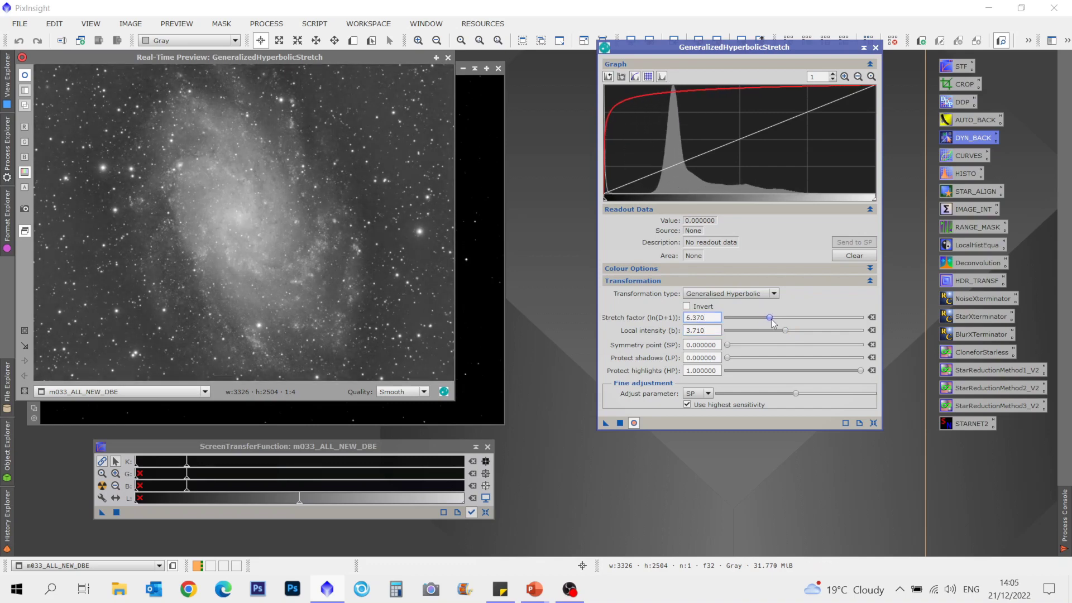
{"action": "left_click_drag", "start_coordinate": [785, 333], "coordinate": [780, 335]}
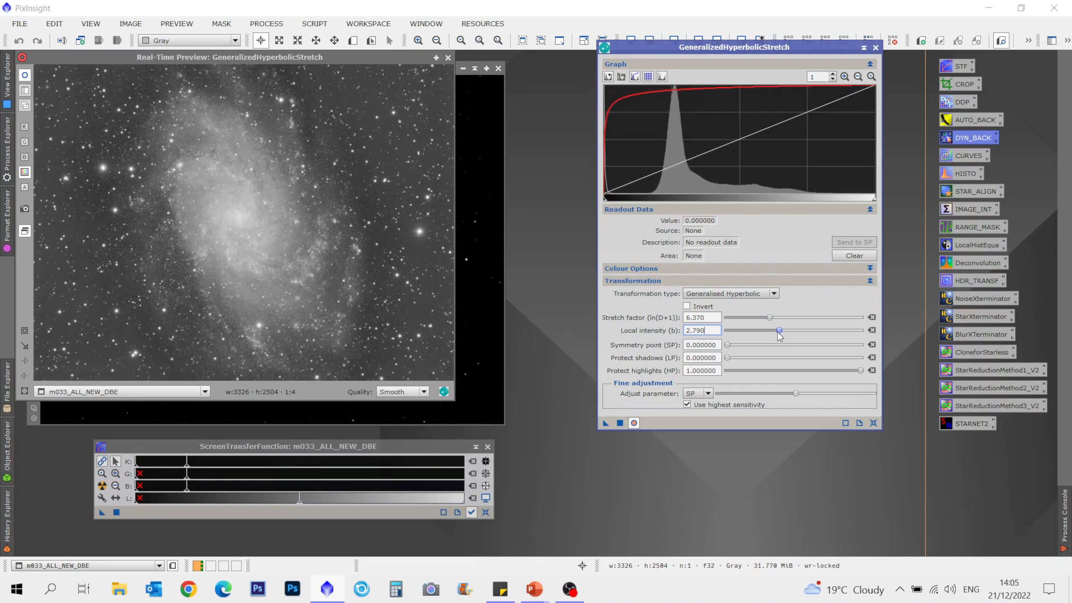
{"action": "left_click", "coordinate": [619, 423]}
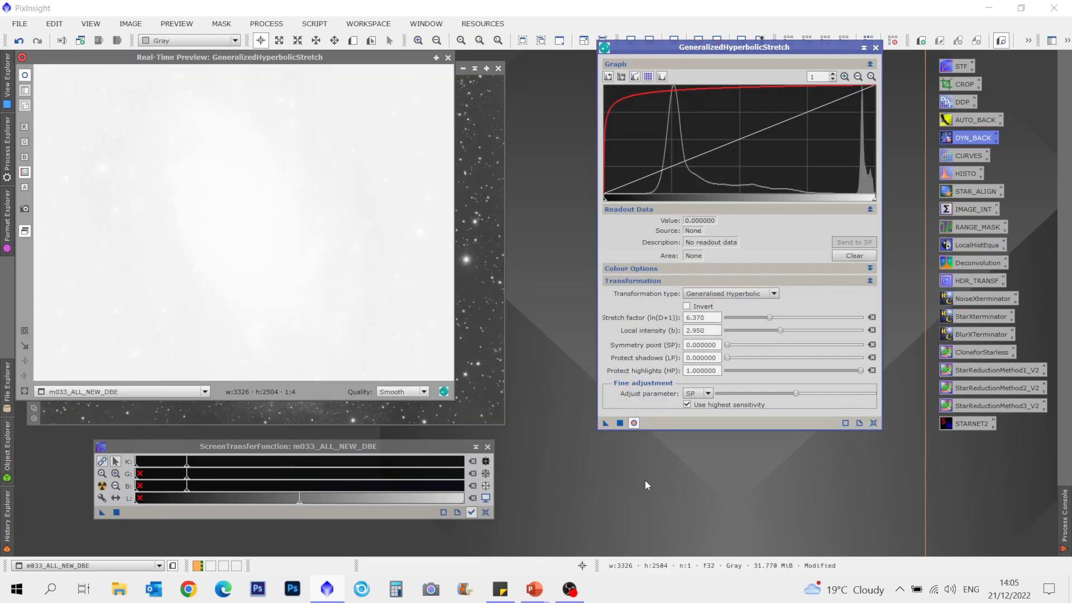
{"action": "left_click", "coordinate": [448, 57]}
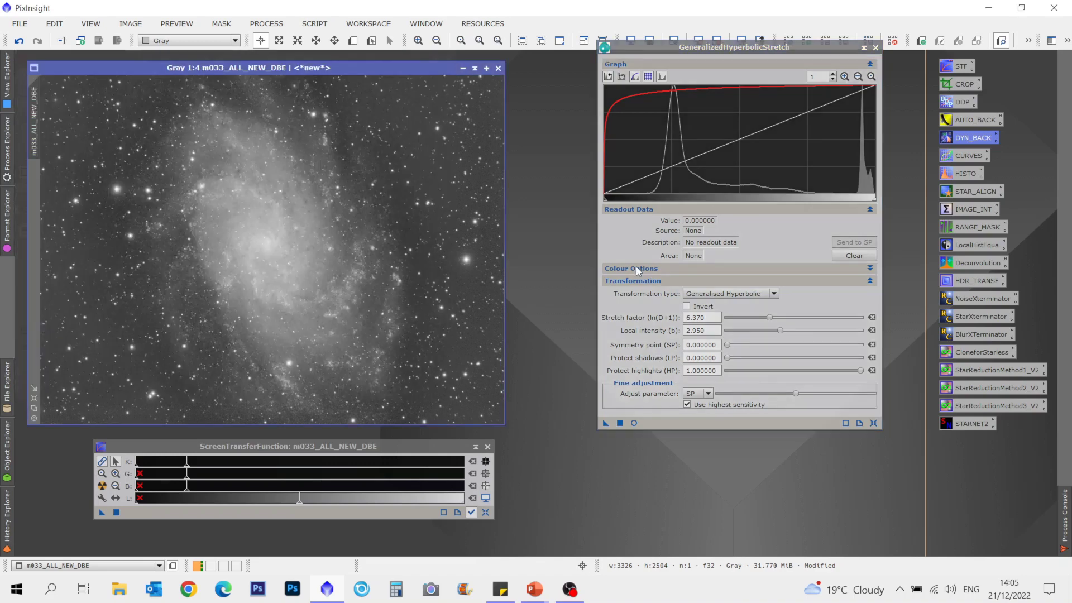
{"action": "left_click", "coordinate": [873, 423]}
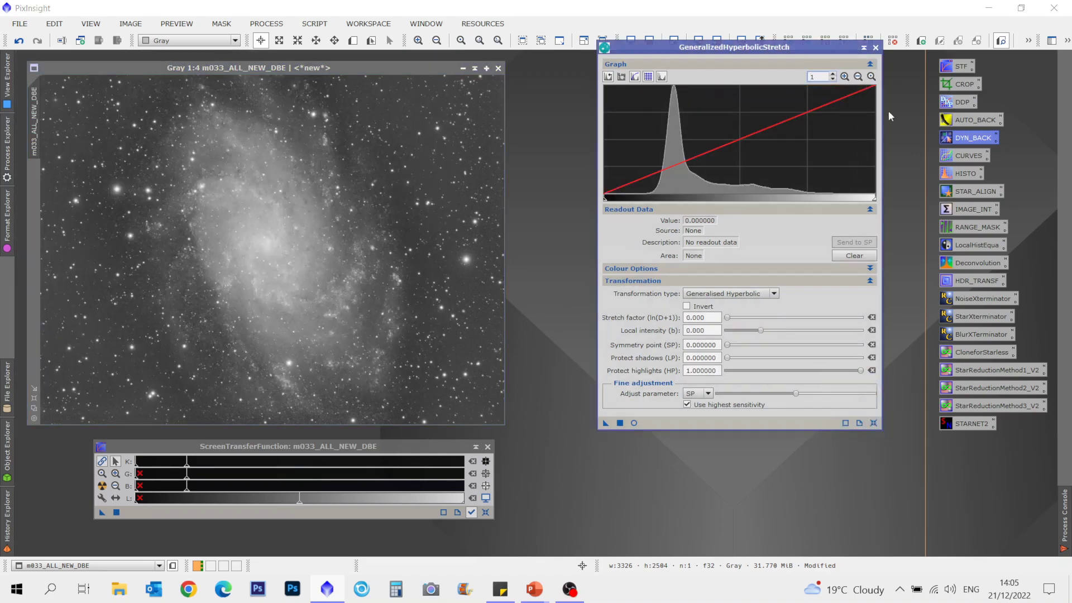
{"action": "left_click", "coordinate": [876, 47]}
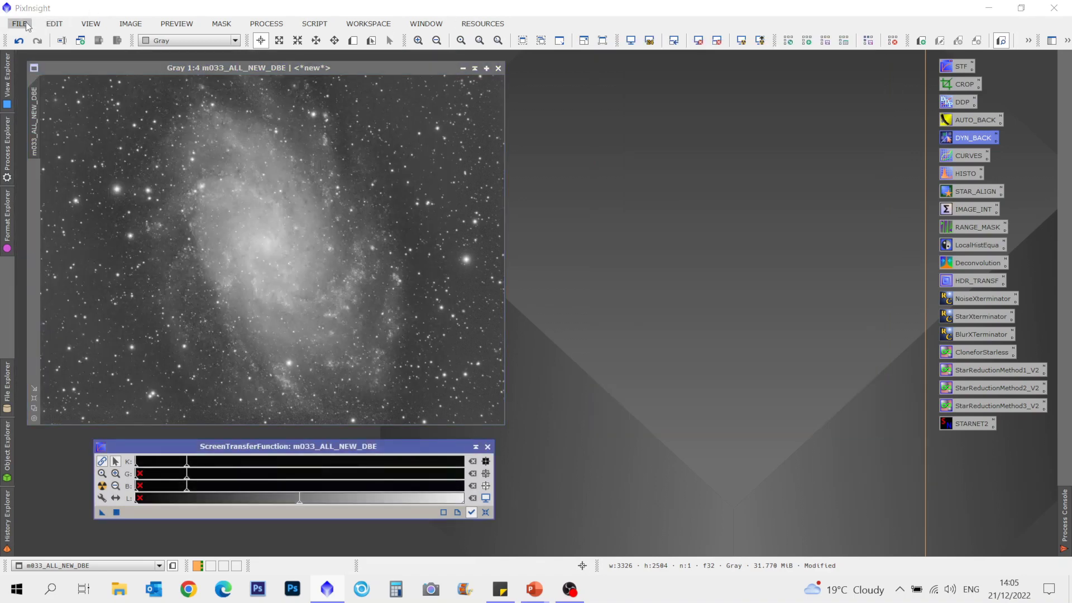
- Save the stretched image as m033_ALL_NEW_DBE_GHS.fit in the M033 folder
{"action": "left_click", "coordinate": [20, 24]}
{"action": "left_click", "coordinate": [48, 134]}
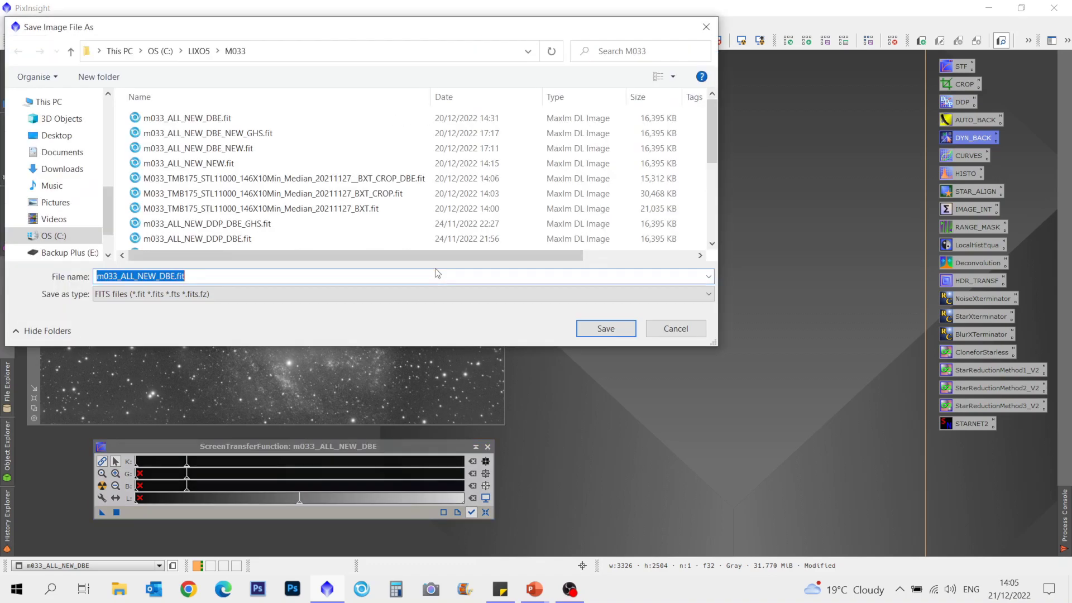
{"action": "left_click", "coordinate": [175, 275]}
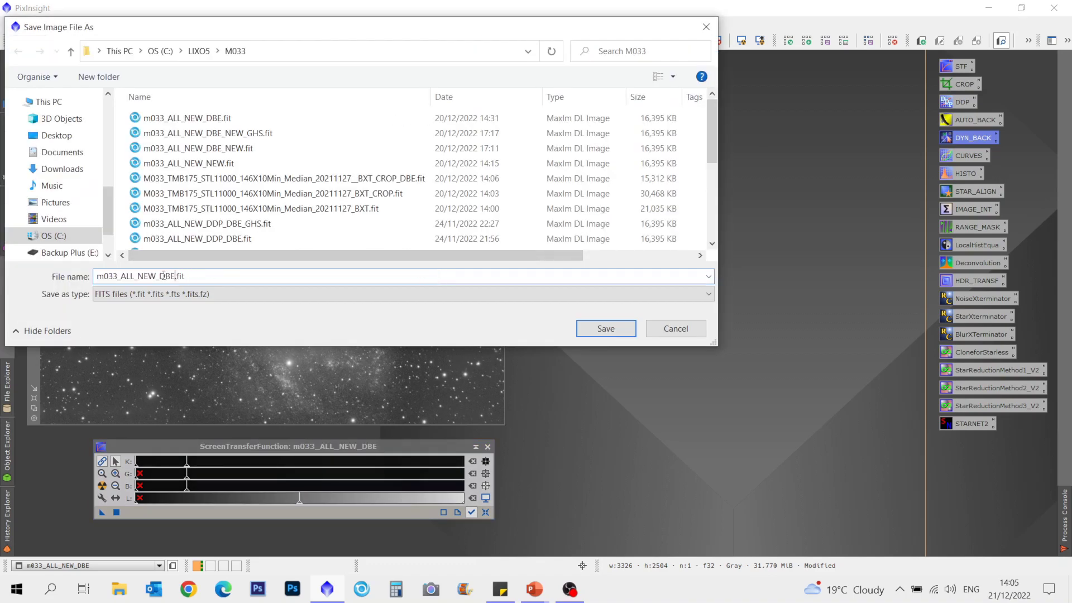
{"action": "type", "text": "_GHS"}
{"action": "key", "text": "Return"}
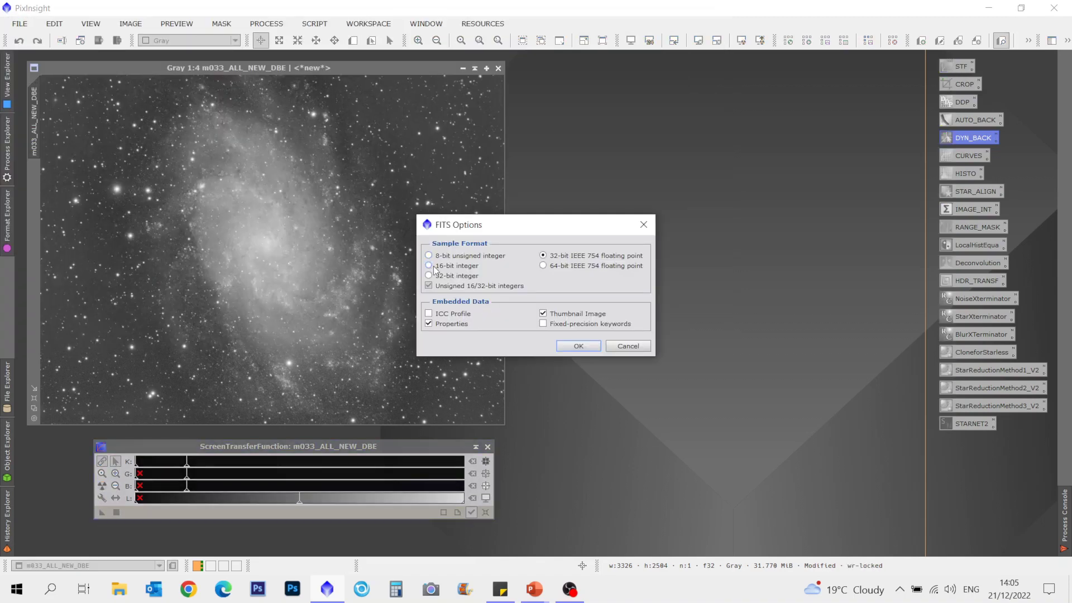
{"action": "left_click", "coordinate": [580, 347]}
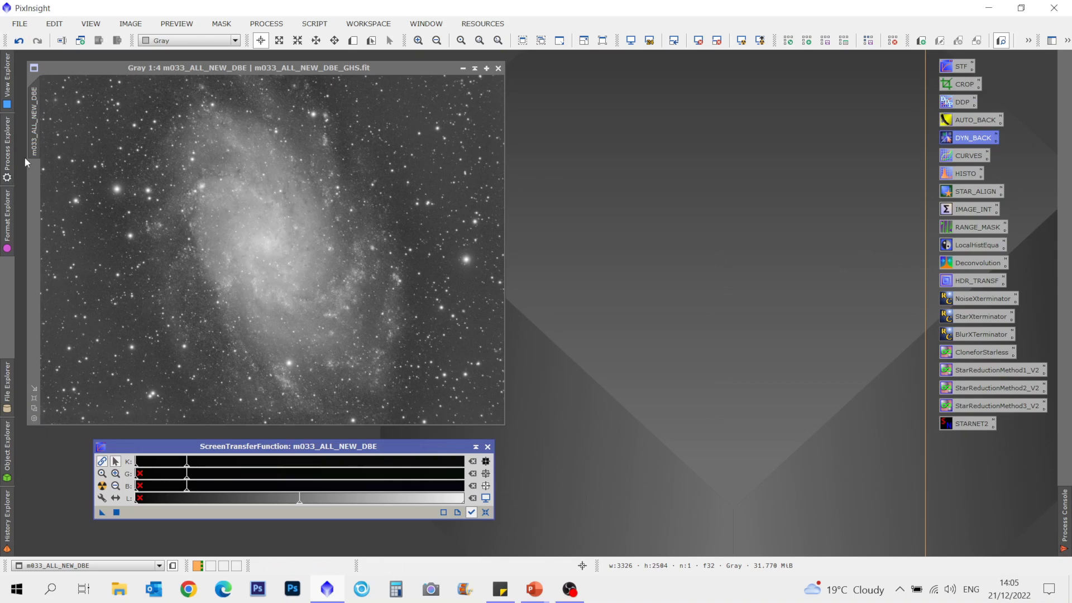
- Define a preview of about 1250 × 915 pixels over the star field in the image's upper-left area and display it
{"action": "left_click", "coordinate": [352, 40]}
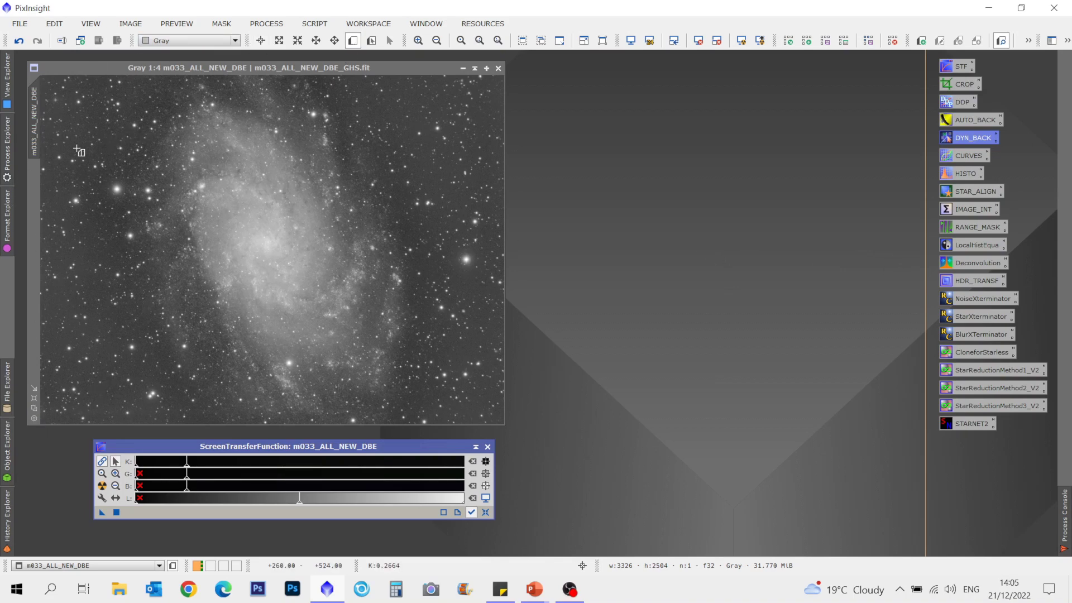
{"action": "left_click_drag", "start_coordinate": [54, 147], "coordinate": [228, 274]}
{"action": "left_click", "coordinate": [34, 193]}
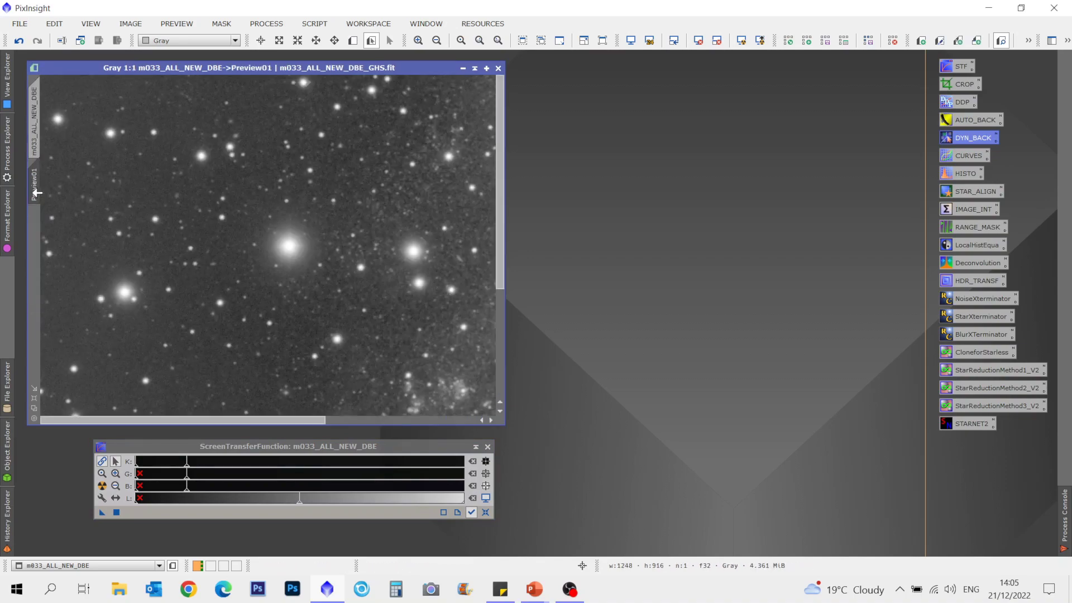
- Apply BlurXTerminator to the star field preview with Sharpen Stars 0.00, Adjust Star Halos -0.30 and Sharpen Nonstellar 0.20
{"action": "left_click", "coordinate": [35, 389]}
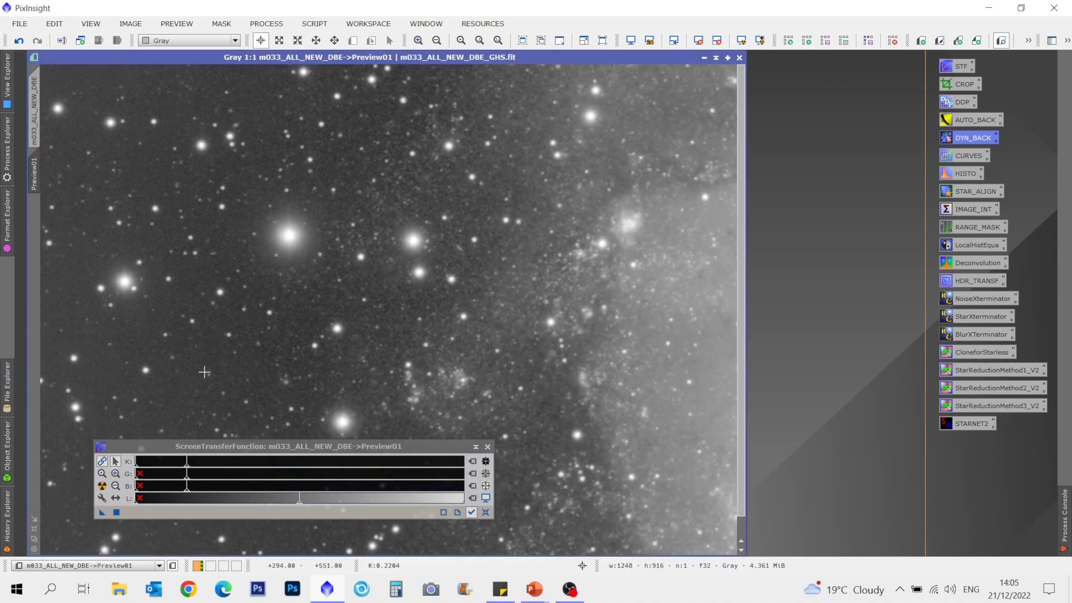
{"action": "left_click", "coordinate": [970, 335]}
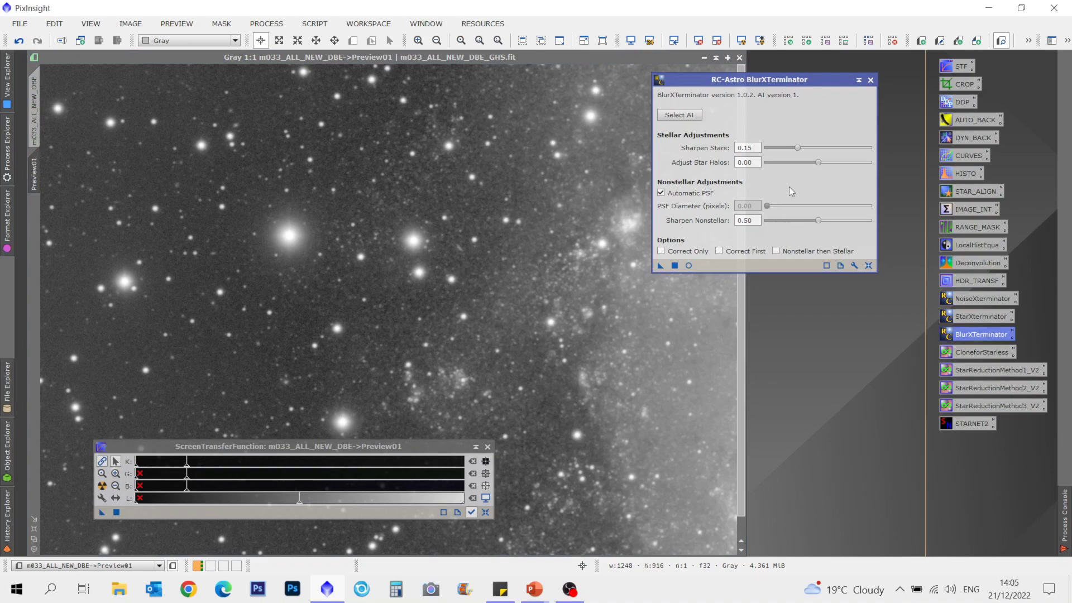
{"action": "left_click_drag", "start_coordinate": [818, 161], "coordinate": [770, 150]}
{"action": "left_click_drag", "start_coordinate": [819, 221], "coordinate": [788, 225]}
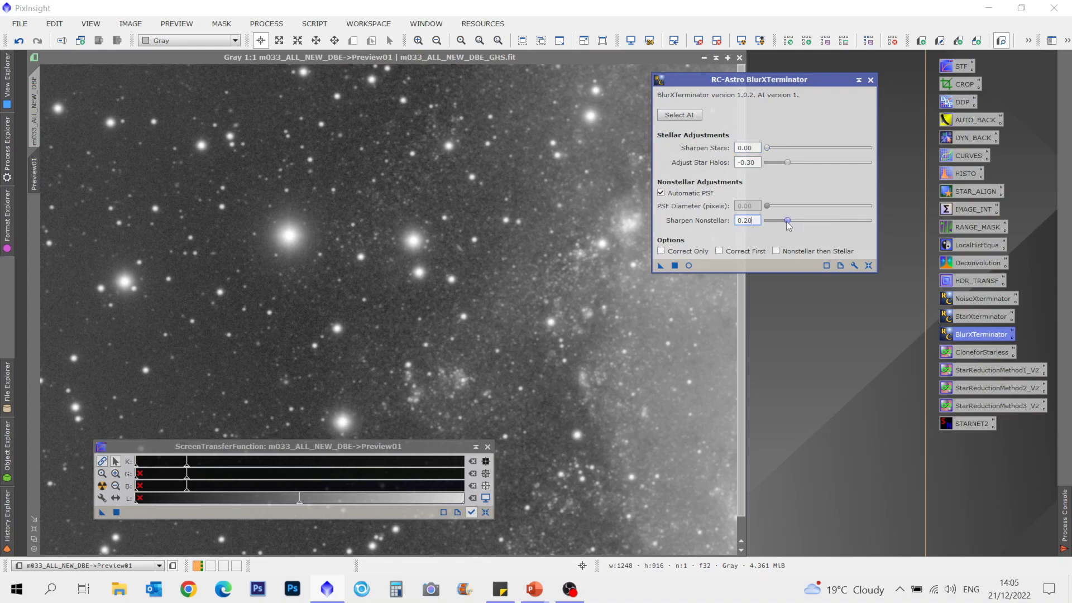
{"action": "left_click", "coordinate": [675, 266]}
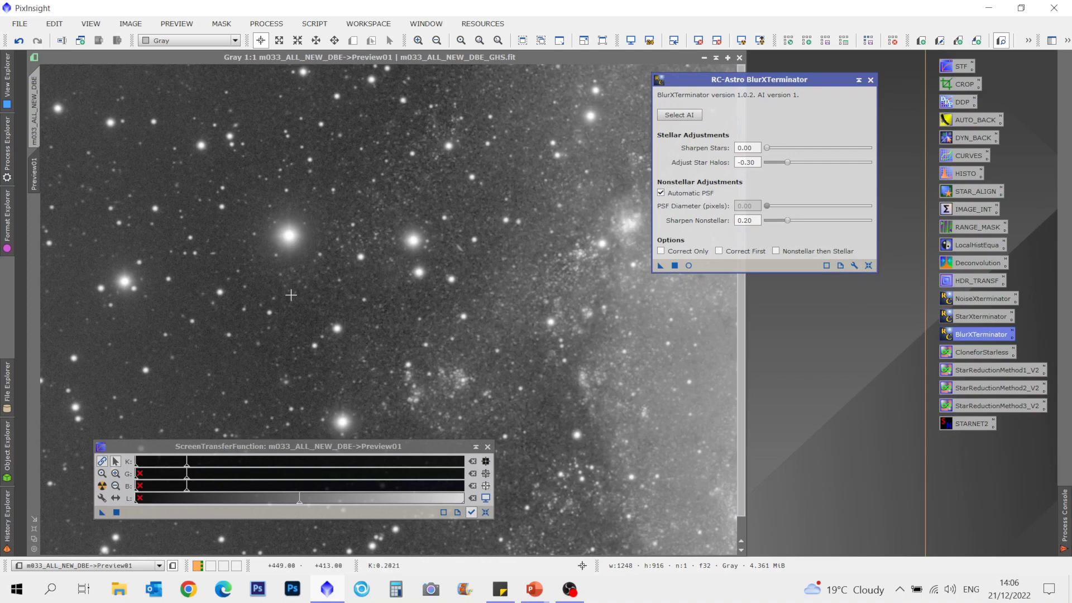
- Compare the preview before and after BlurXTerminator by undoing and redoing it, and close the BlurXTerminator dialog
{"action": "right_click", "coordinate": [35, 166]}
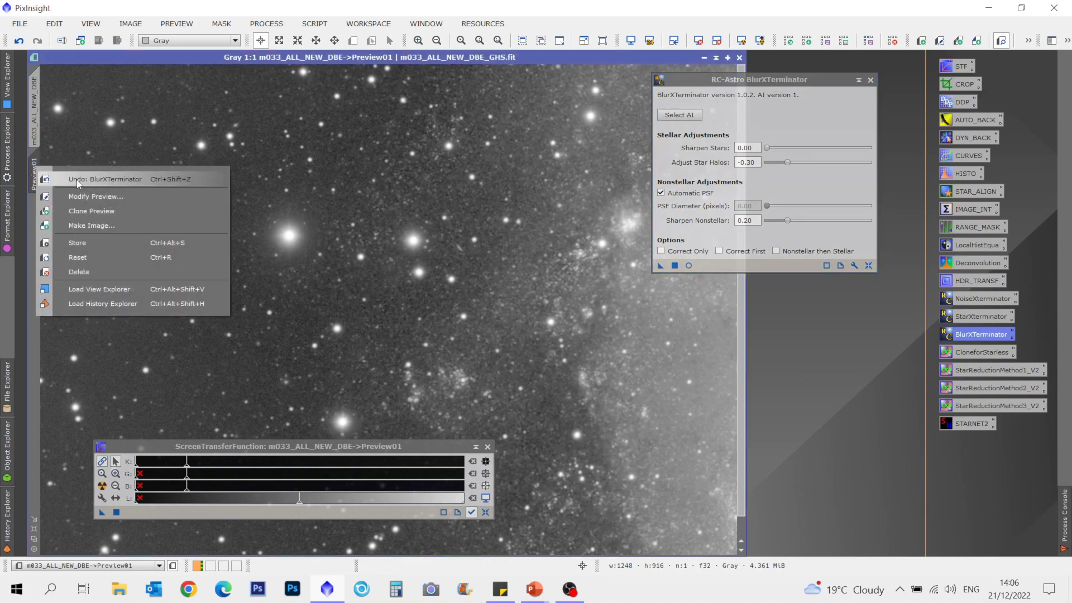
{"action": "left_click", "coordinate": [76, 179]}
{"action": "right_click", "coordinate": [33, 170]}
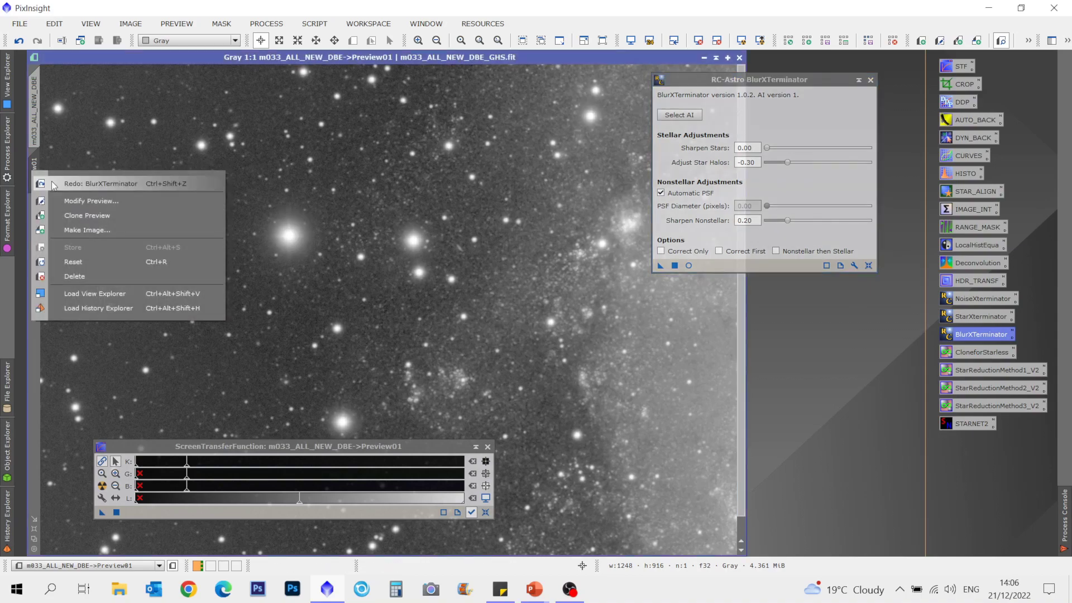
{"action": "left_click", "coordinate": [54, 185]}
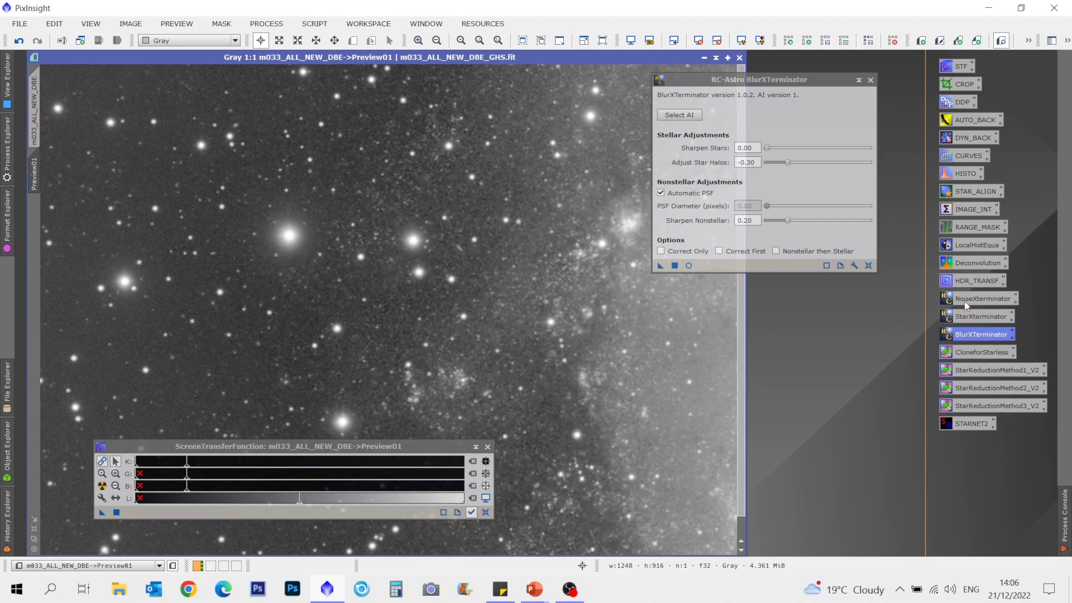
{"action": "left_click", "coordinate": [871, 80]}
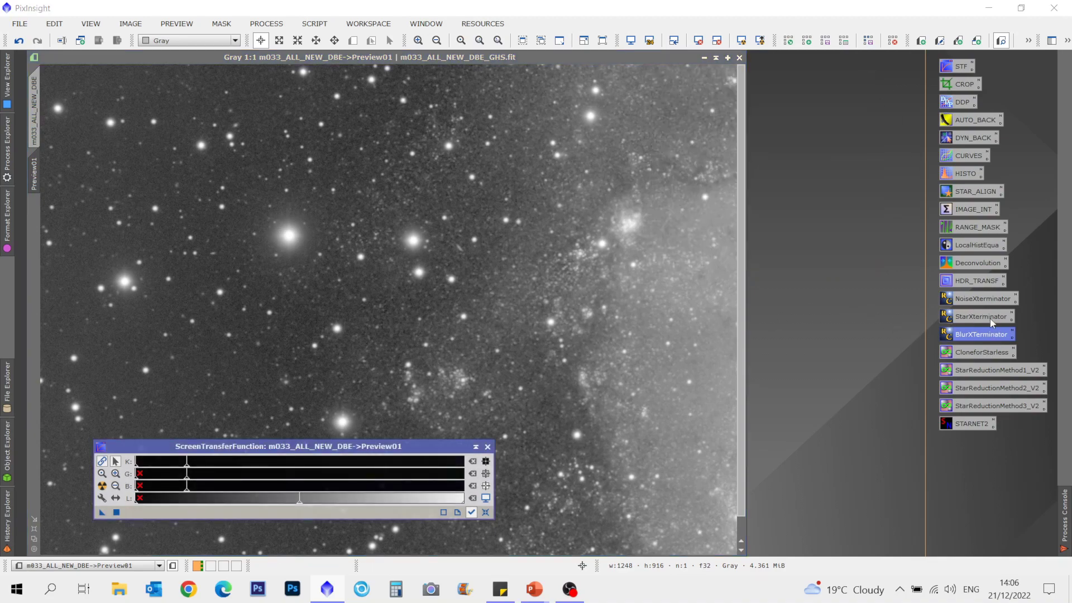
- Apply NoiseXTerminator to the sharpened preview with Denoise 0.35 and Detail 0.19
{"action": "double_click", "coordinate": [983, 301]}
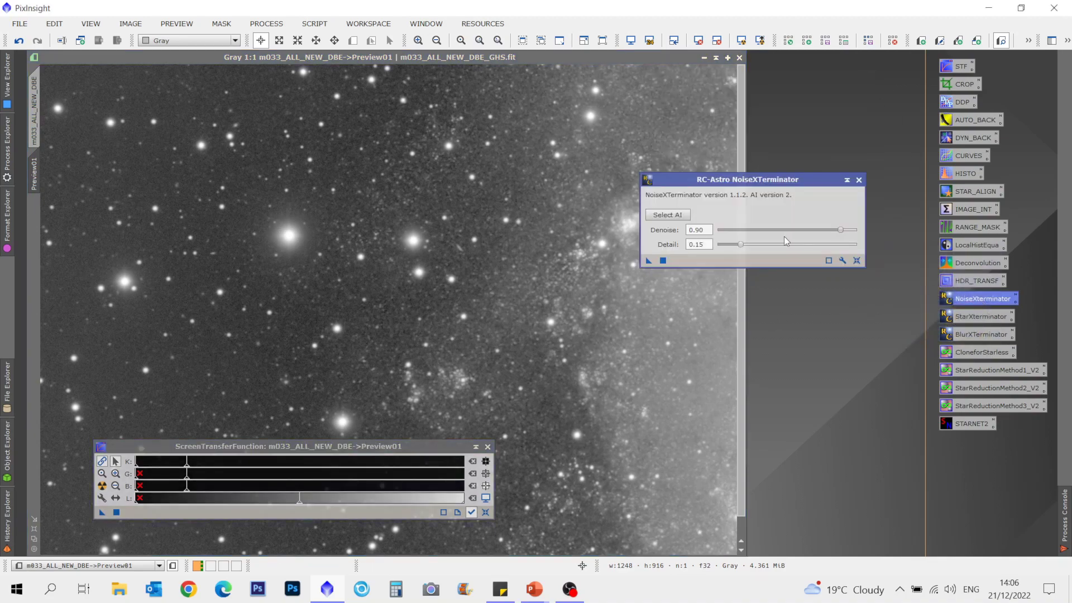
{"action": "left_click_drag", "start_coordinate": [840, 232], "coordinate": [746, 246]}
{"action": "left_click", "coordinate": [662, 261]}
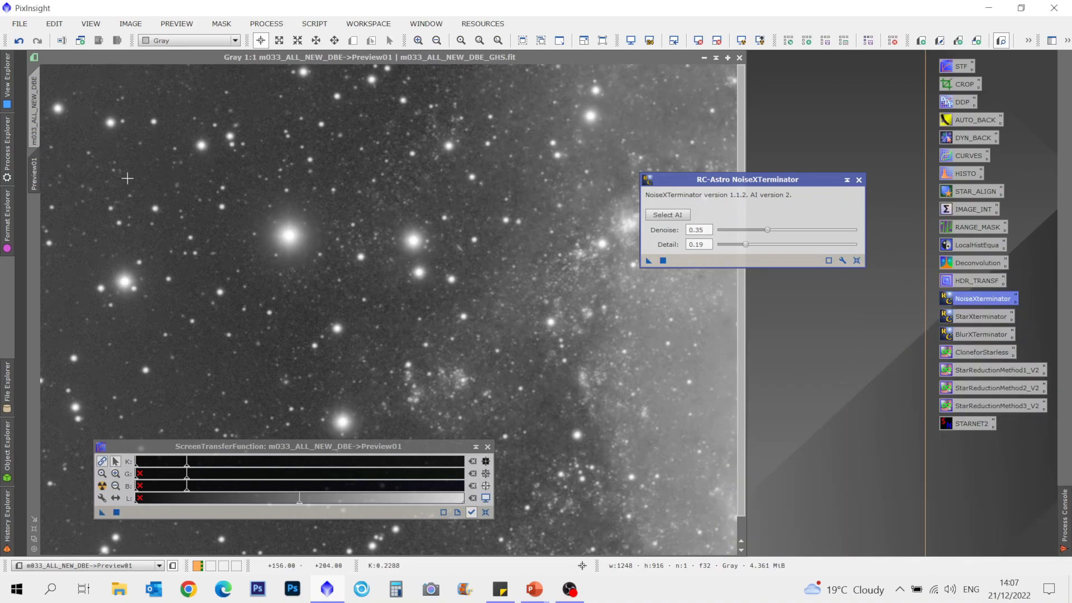
- Compare the preview before and after the noise reduction by undoing and redoing it, and close the NoiseXTerminator dialog
{"action": "right_click", "coordinate": [38, 172]}
{"action": "left_click", "coordinate": [58, 185]}
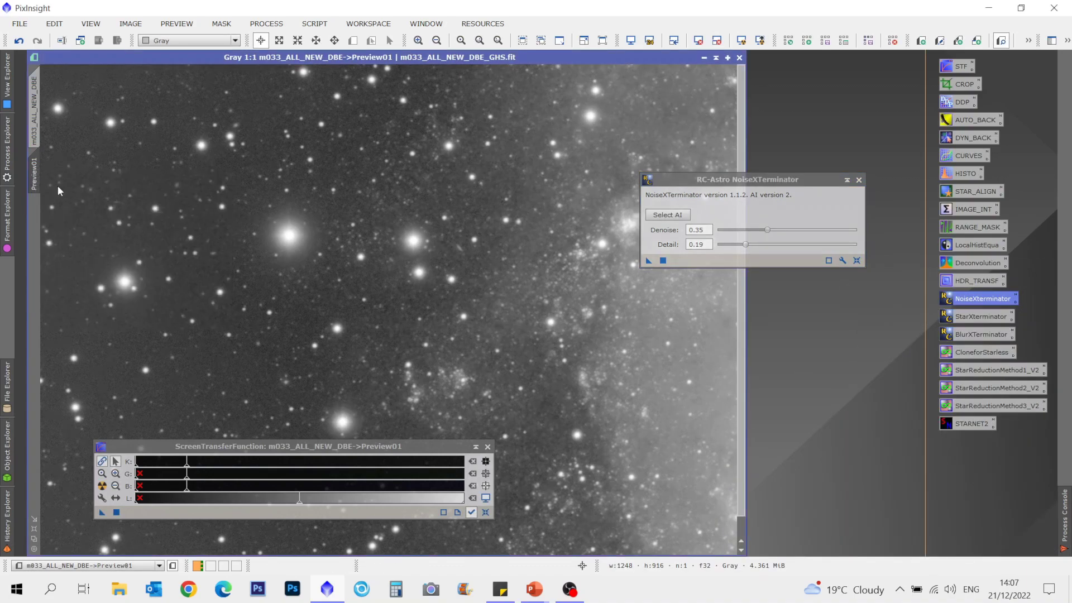
{"action": "right_click", "coordinate": [41, 175]}
{"action": "left_click", "coordinate": [64, 184]}
{"action": "left_click", "coordinate": [859, 180]}
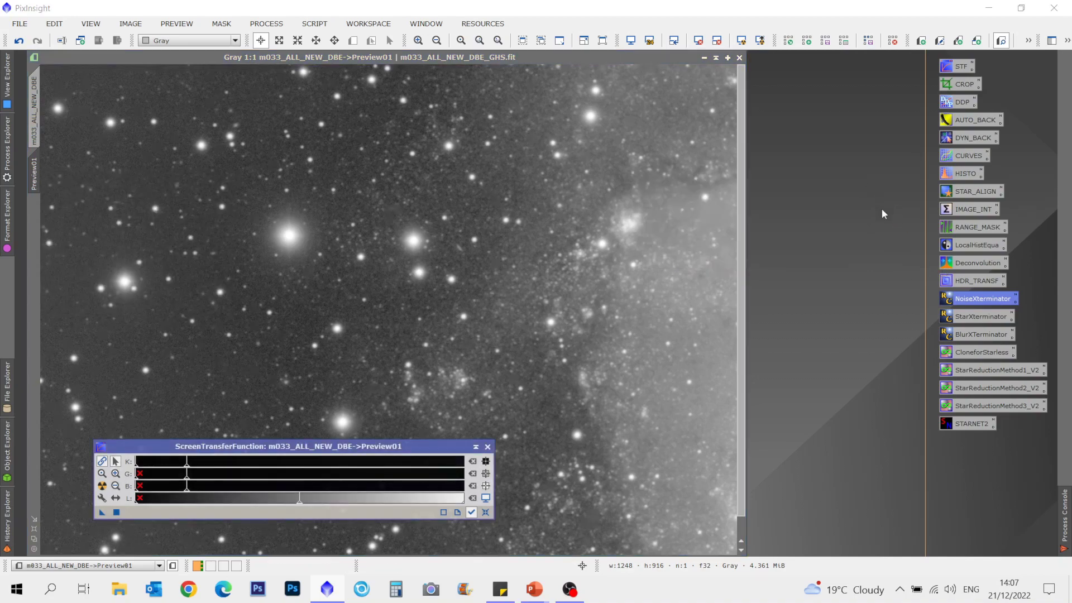